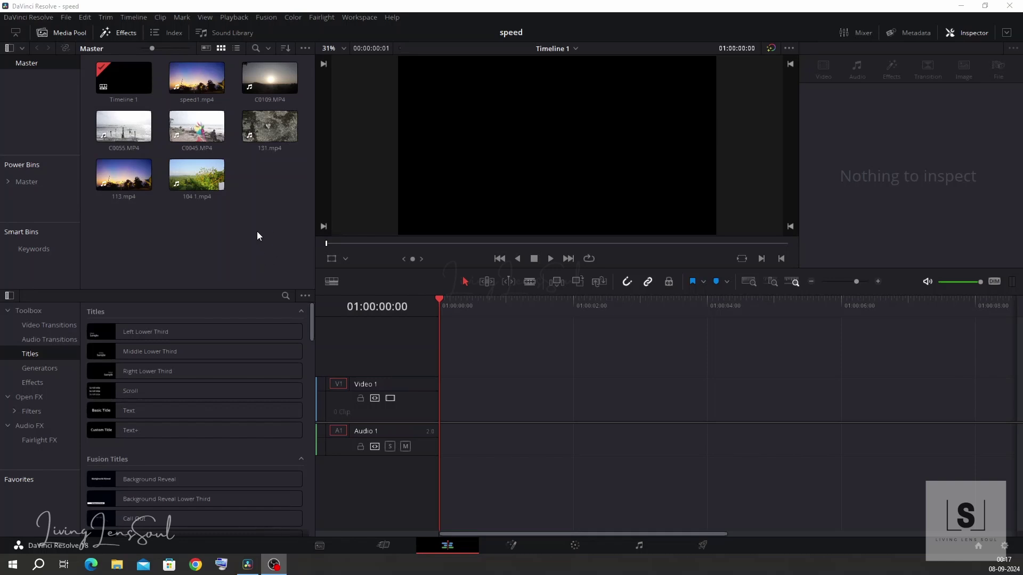
Check the file details of speed1.mp4 and place the clip at the start of the Video 1 track.
left_click(196, 78)
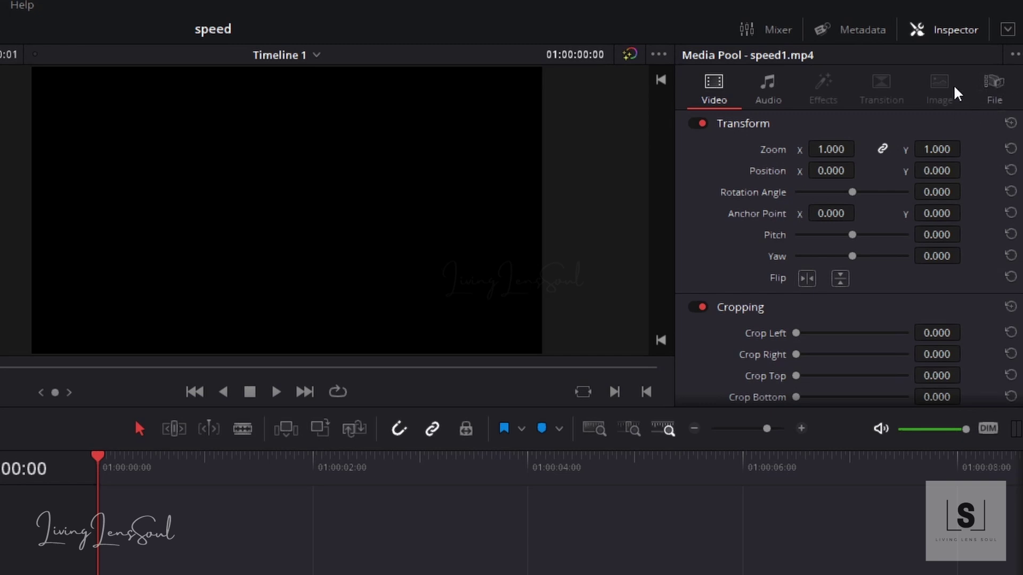
left_click(995, 91)
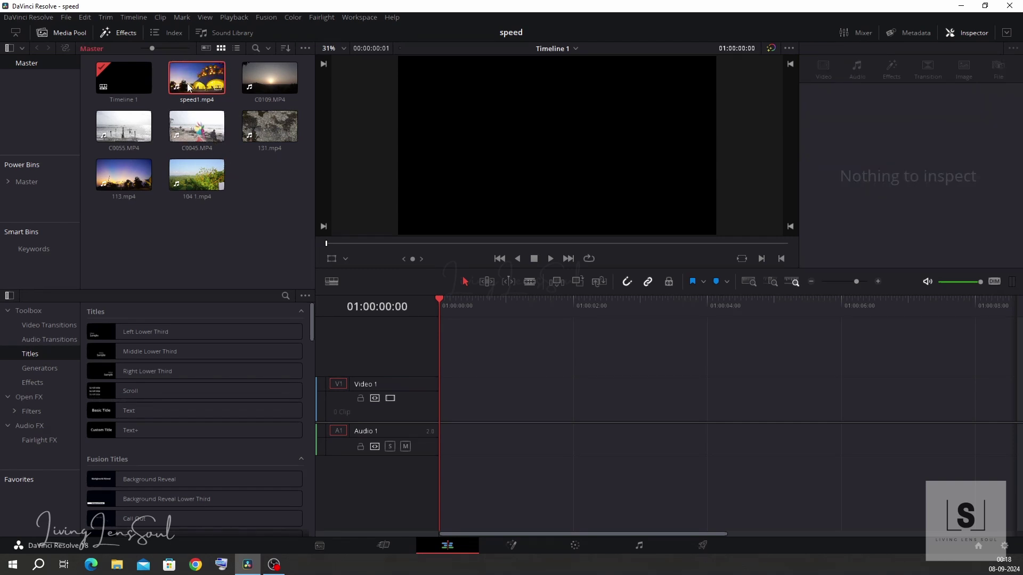
left_click_drag(188, 86, 441, 417)
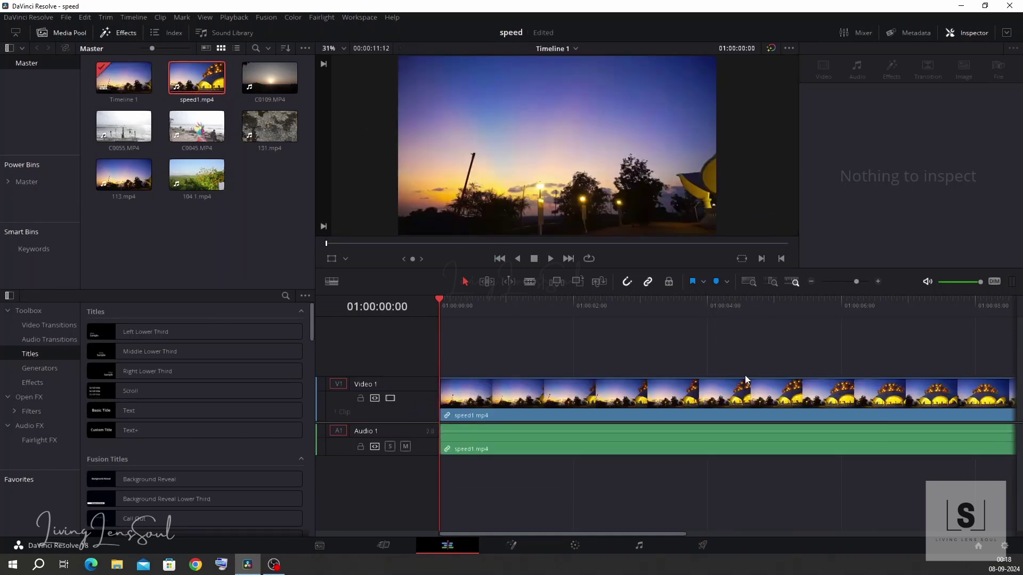
scroll(744, 380, "down", 1)
scroll(744, 380, "down", 2)
scroll(741, 383, "up", 1)
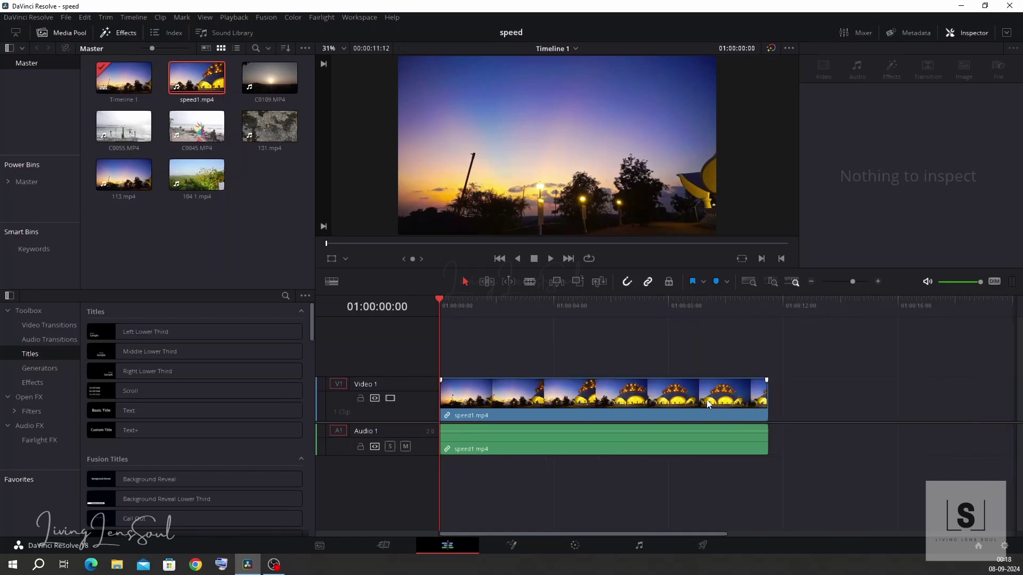
scroll(708, 403, "down", 2)
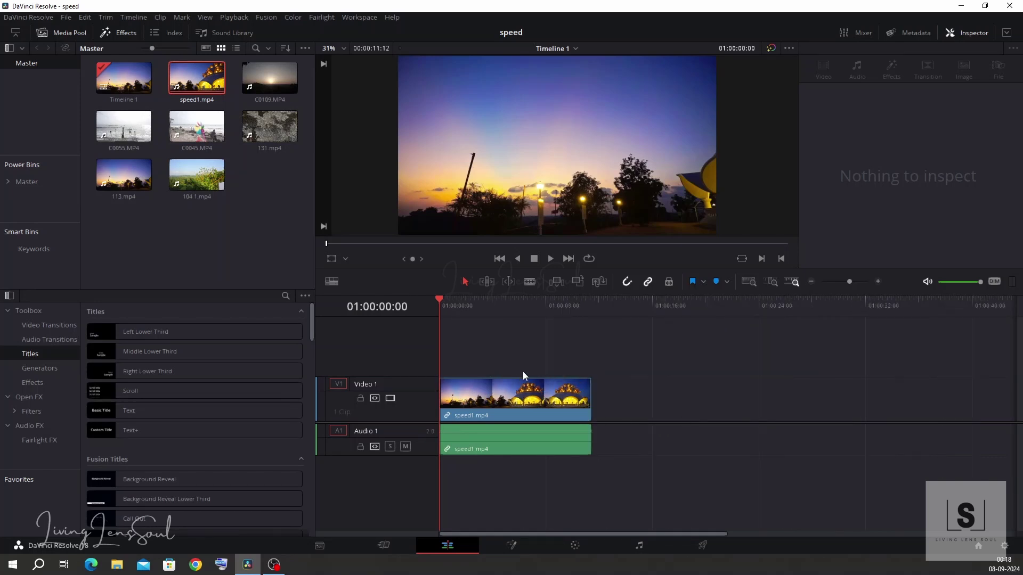
Open the Speed Change settings of the speed1.mp4 clip on the timeline.
left_click(512, 405)
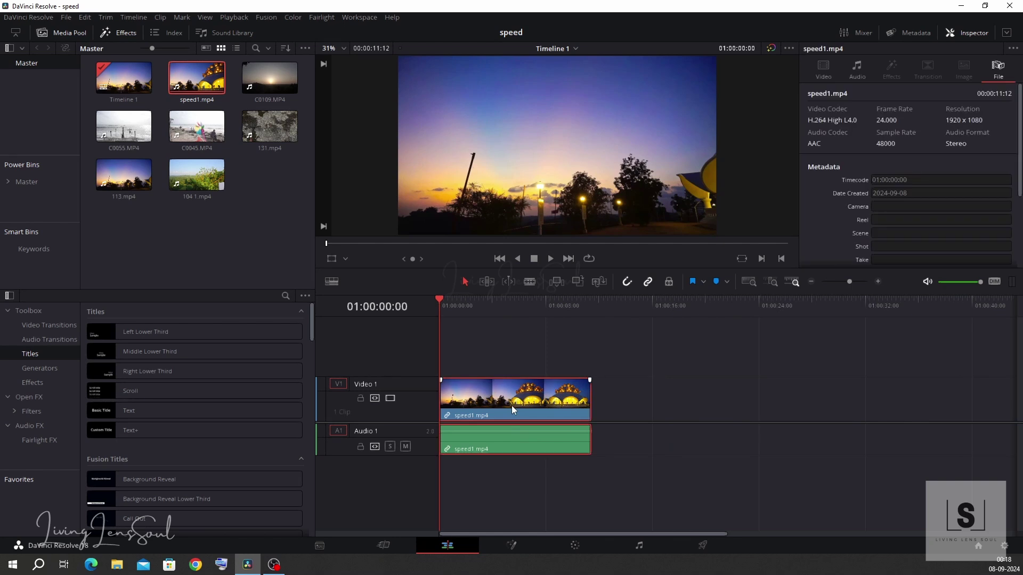
left_click(973, 32)
left_click(937, 11)
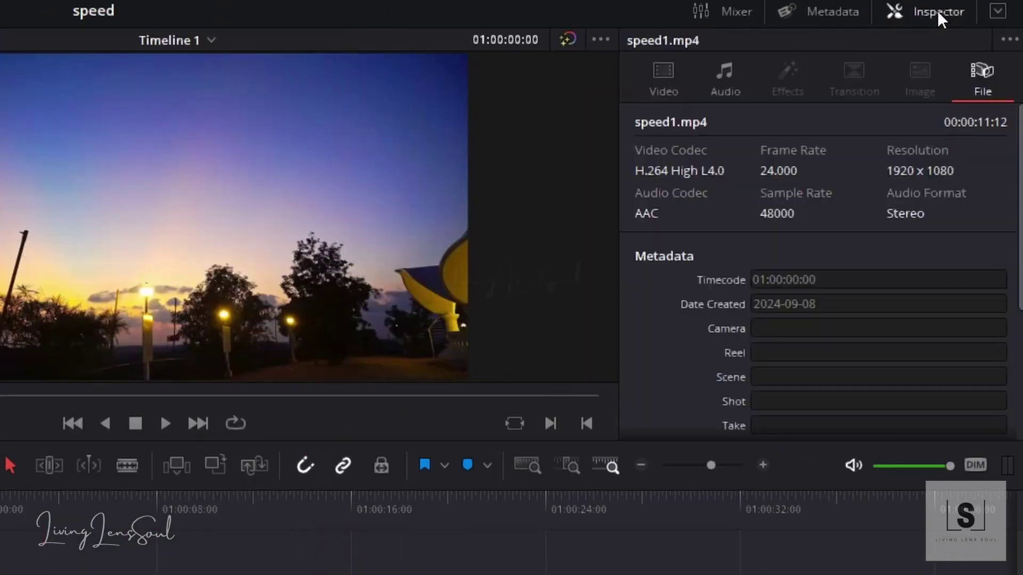
left_click(670, 78)
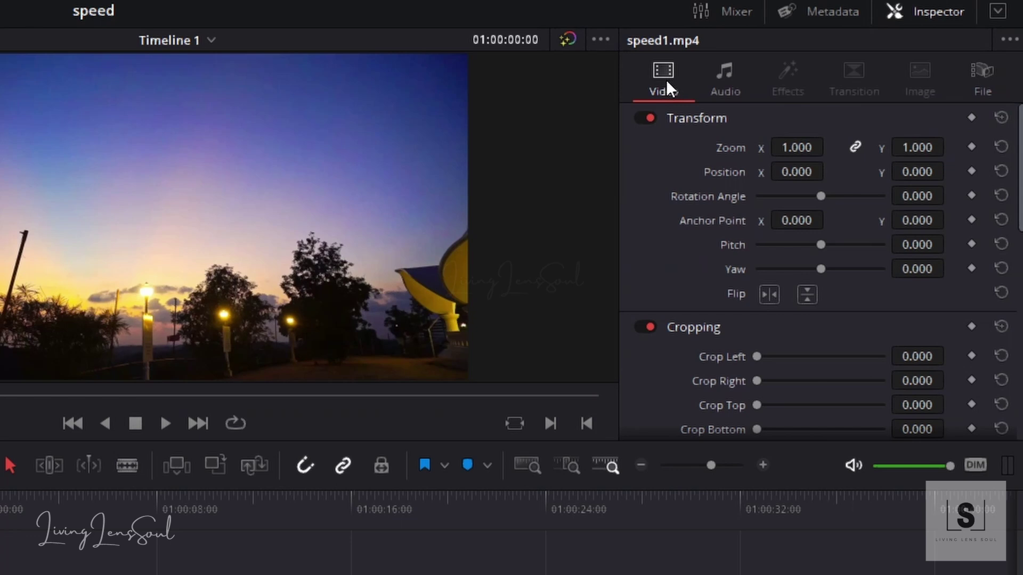
scroll(702, 193, "down", 10)
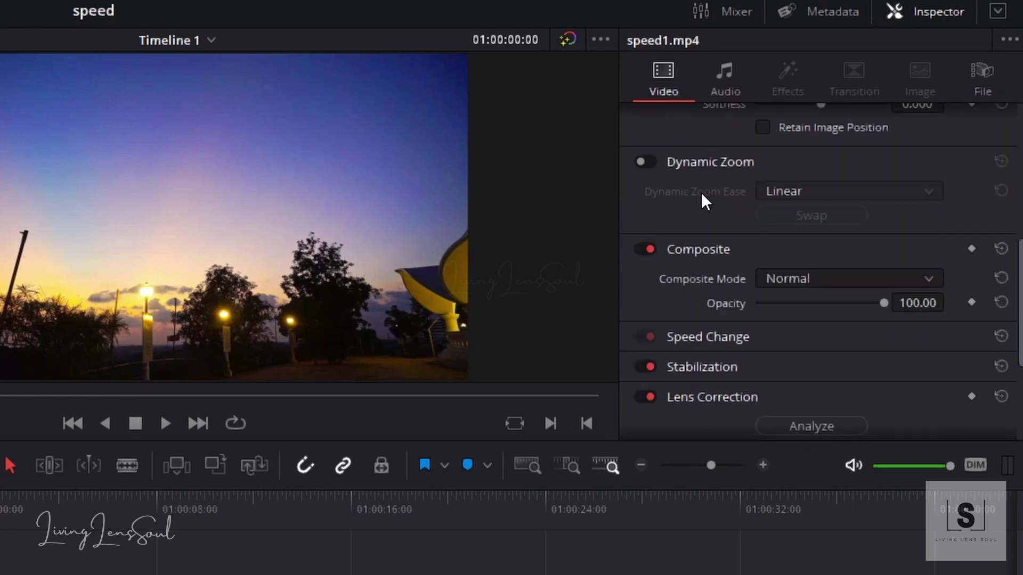
scroll(701, 200, "down", 2)
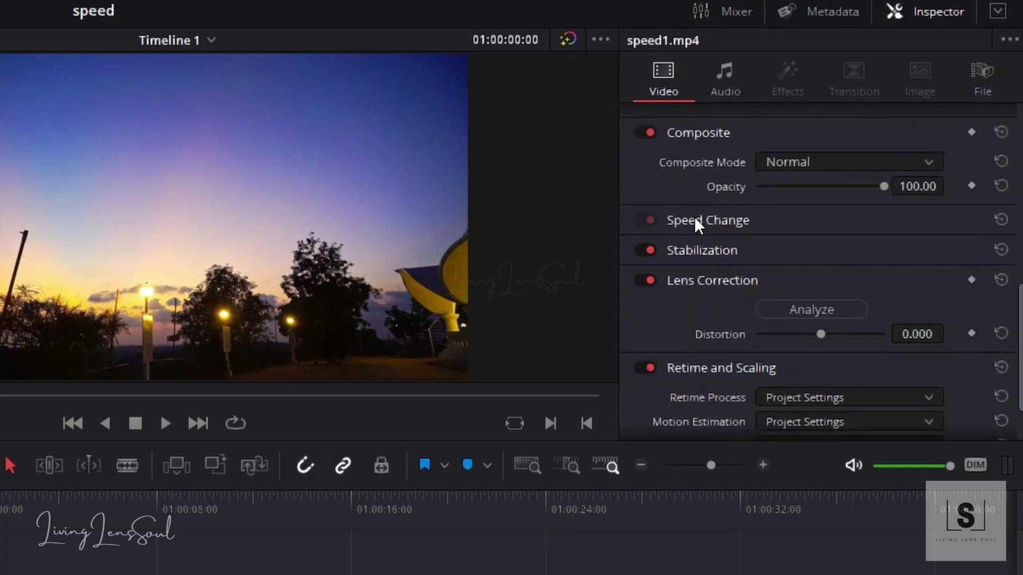
left_click(695, 220)
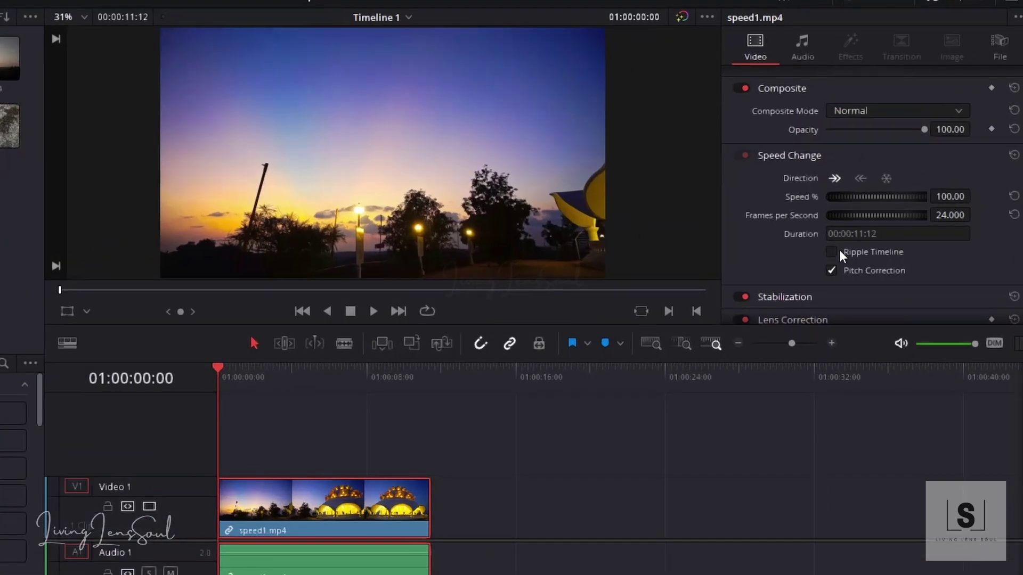
Enable Ripple Timeline and set the speed1.mp4 clip's speed to 50%.
left_click(833, 252)
left_click(946, 196)
type("0")
key("Return")
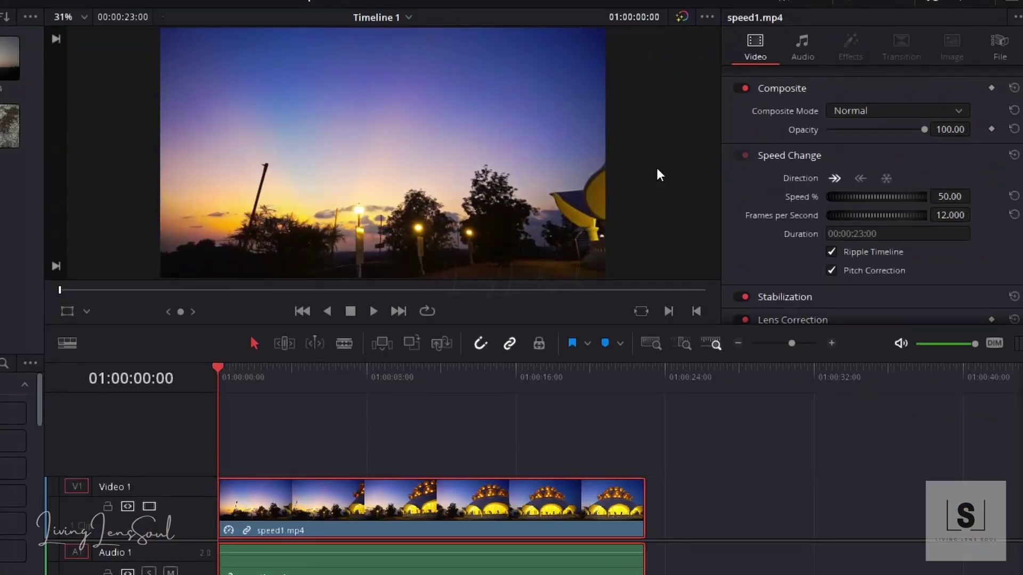
Set the clip's Retime Process to Optical Flow, Motion Estimation to Enhanced Better and Resize Filter to Smoother.
scroll(830, 219, "up", 1)
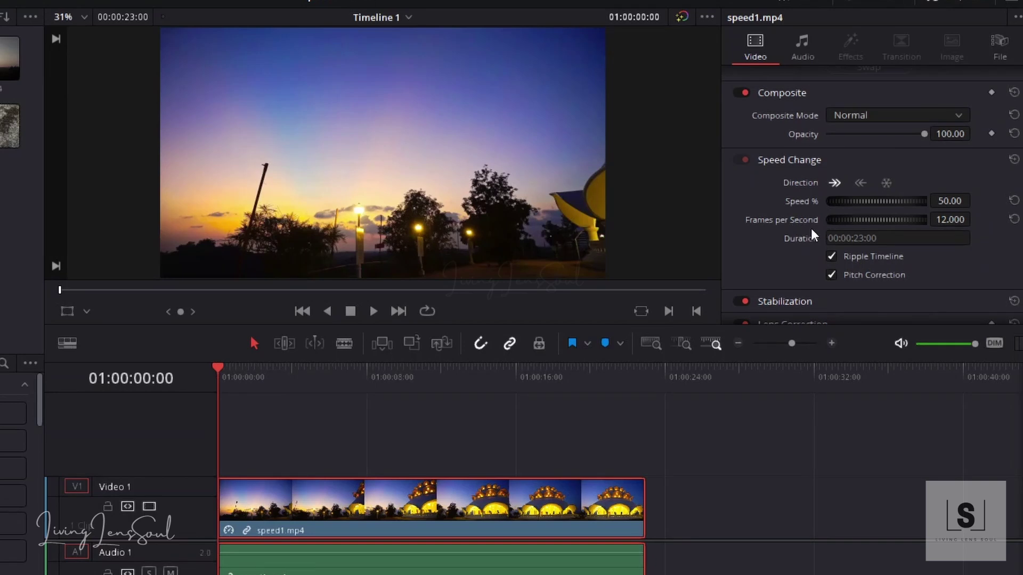
scroll(791, 257, "down", 5)
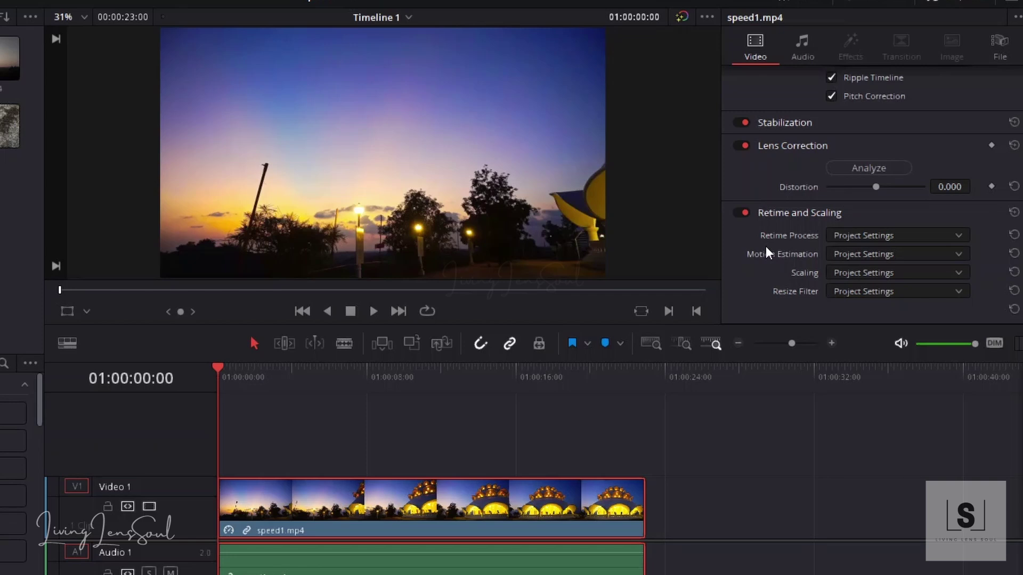
left_click(957, 234)
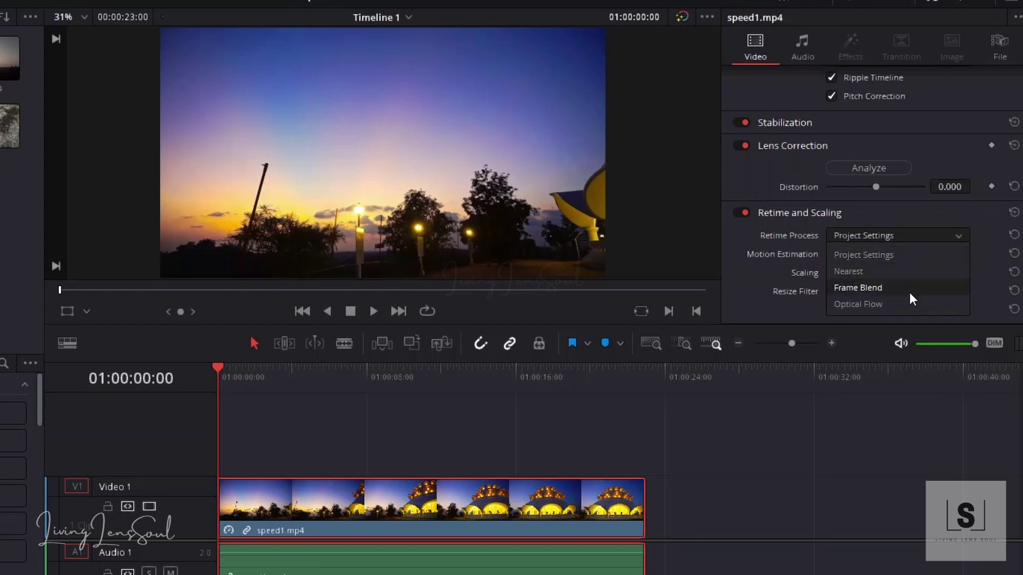
left_click(895, 304)
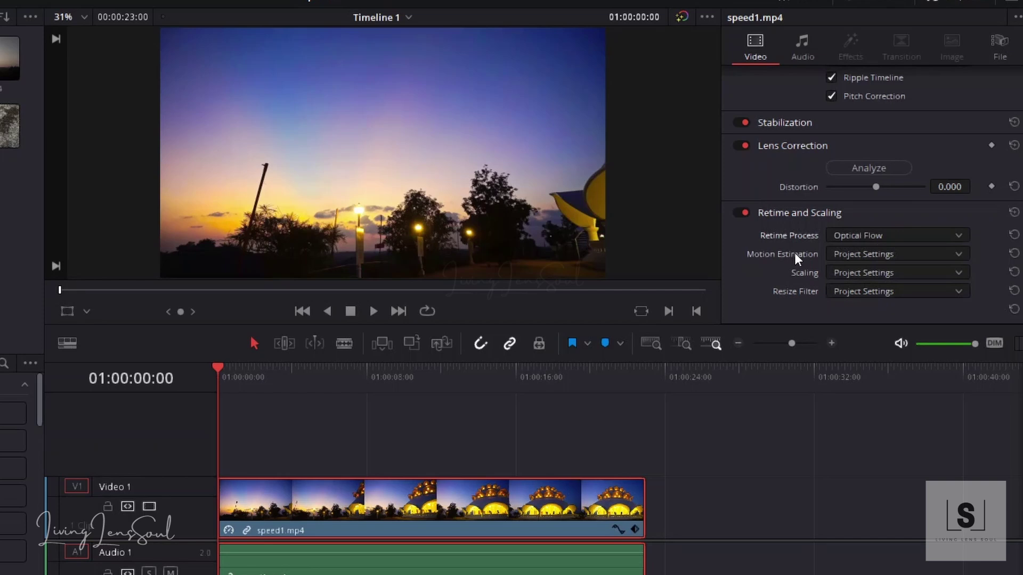
left_click(916, 254)
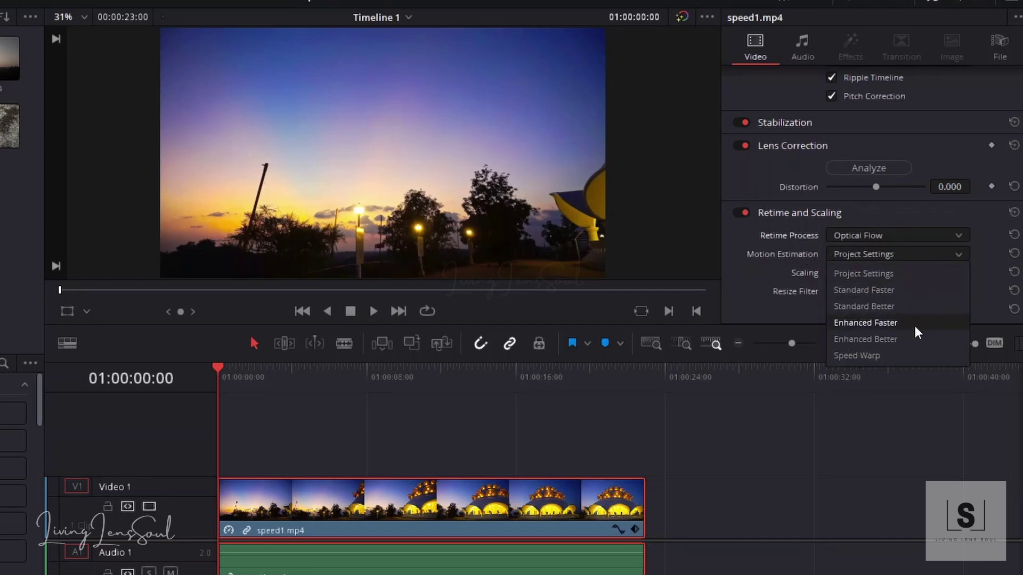
left_click(912, 339)
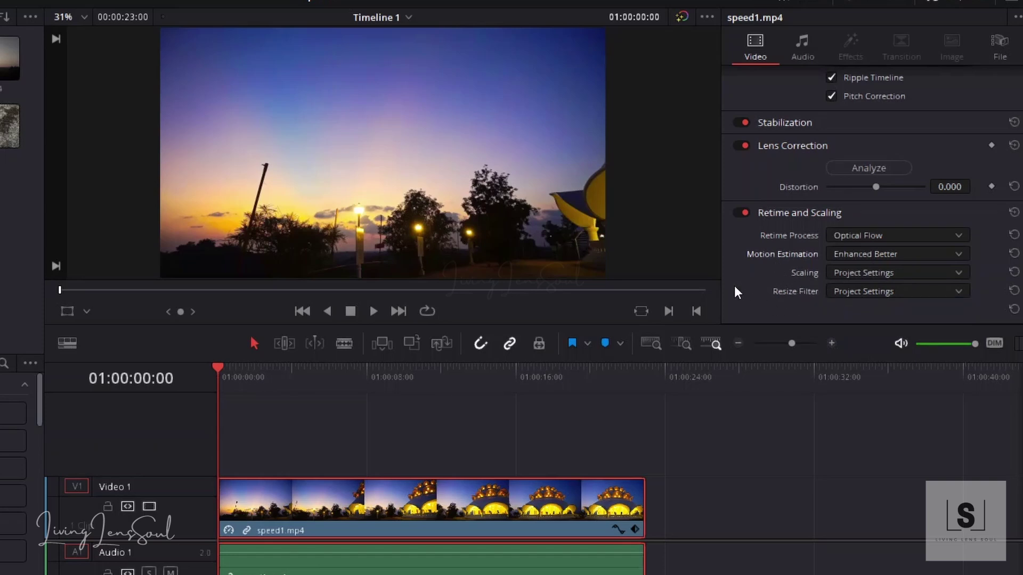
left_click(951, 295)
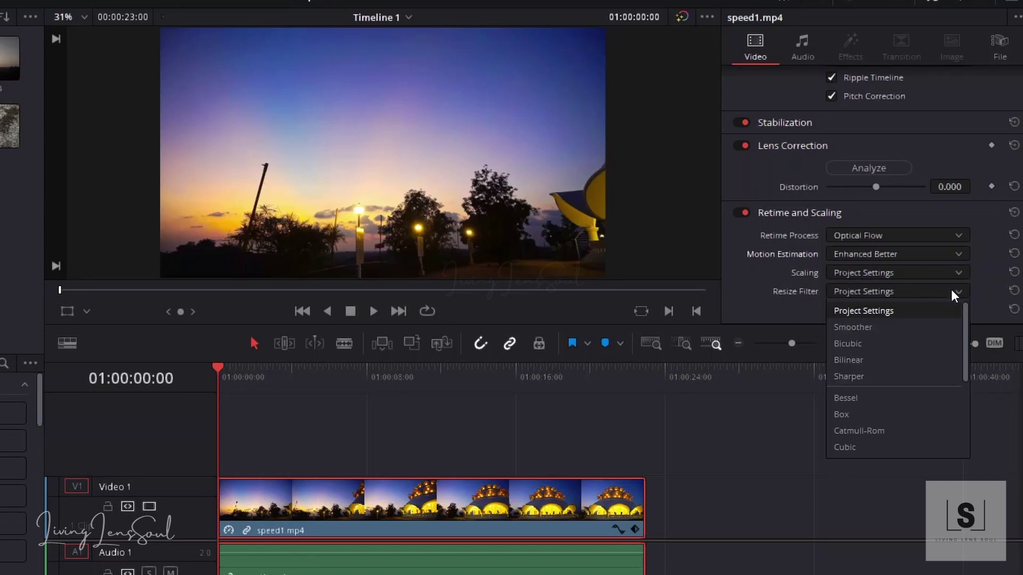
left_click(925, 327)
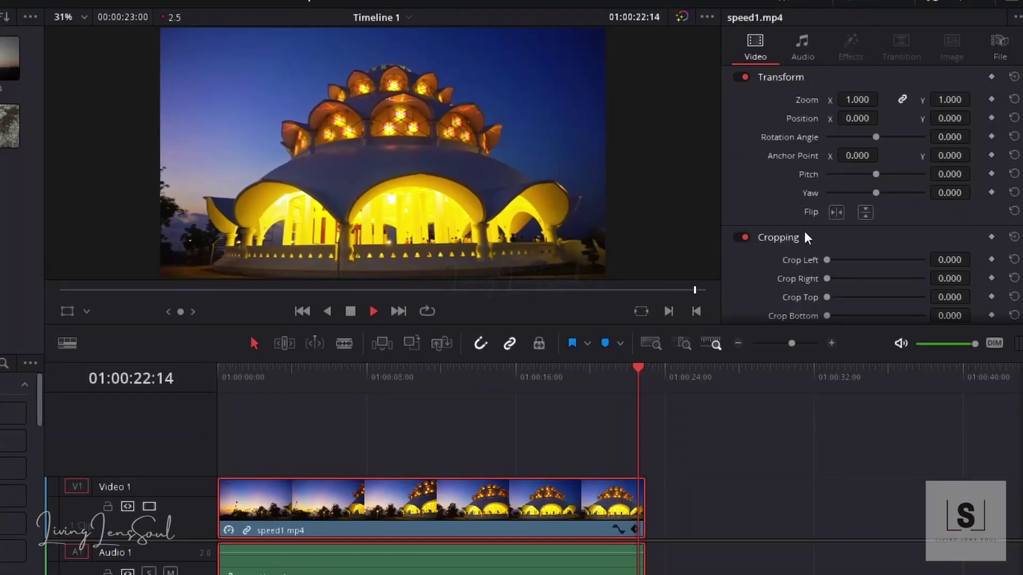
scroll(804, 231, "down", 8)
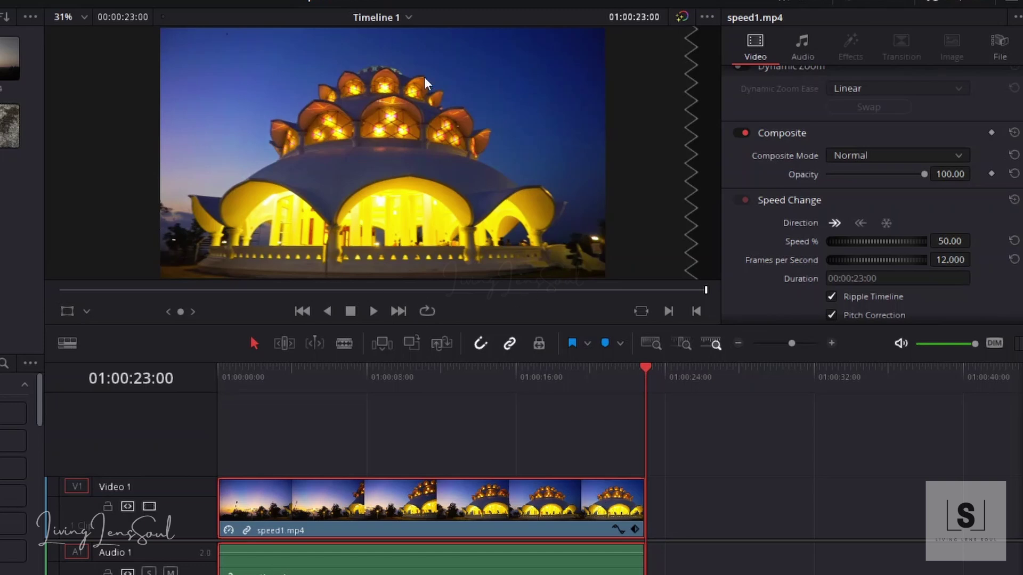
key("Left")
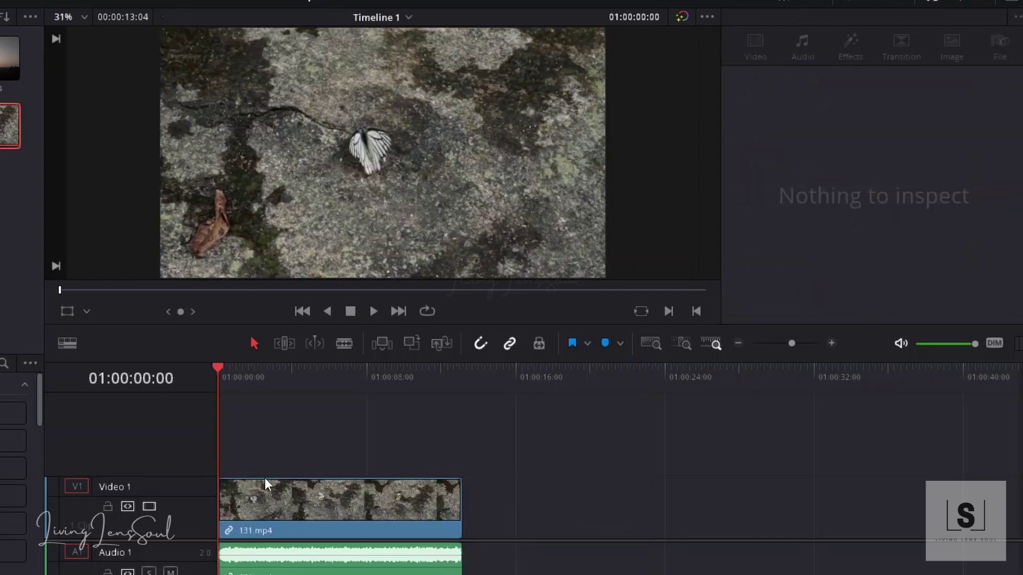
Check the frame rate of the 131.mp4 timeline clip in its file details and return to its Speed Change settings.
left_click(279, 490)
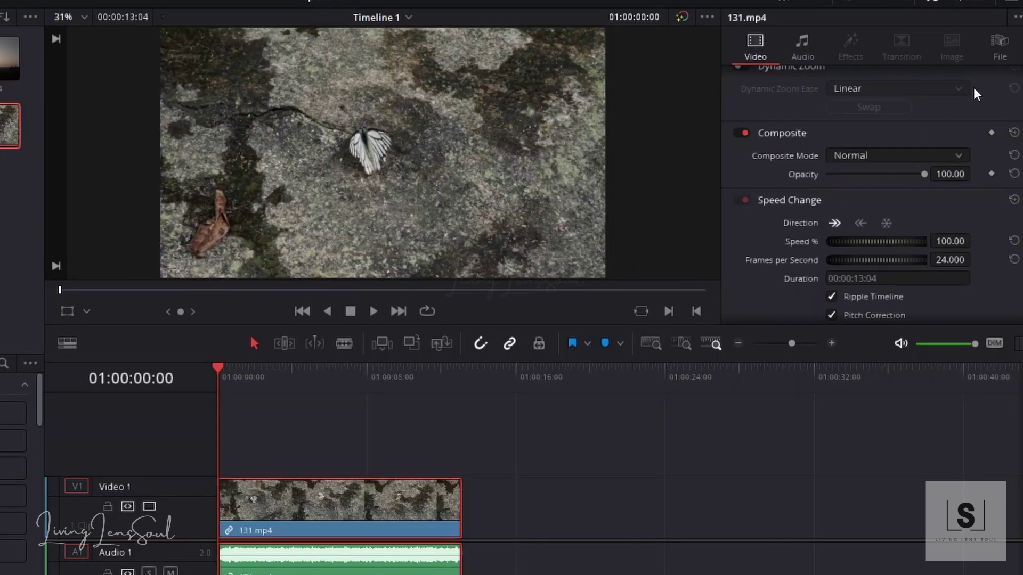
left_click(998, 53)
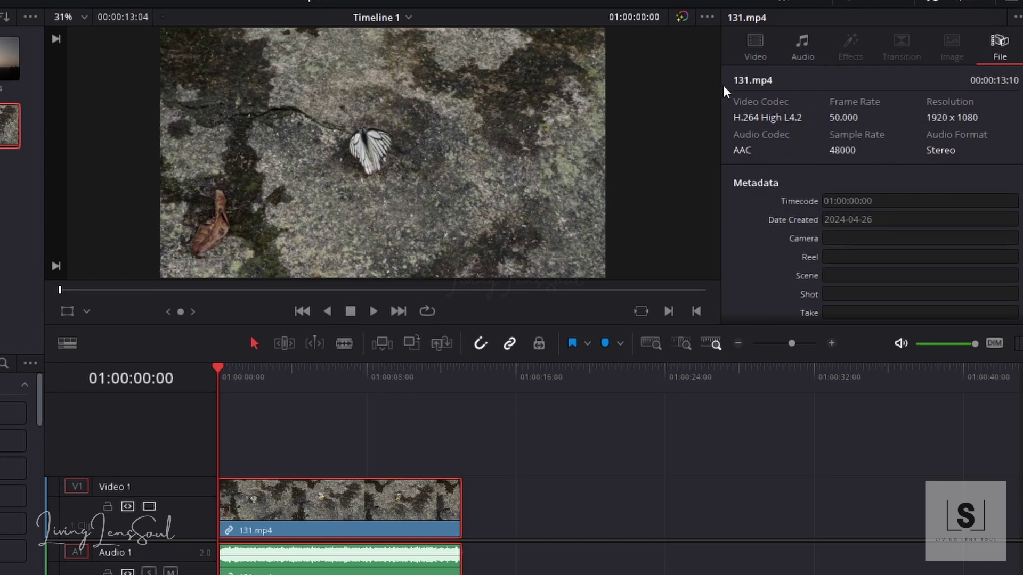
left_click(757, 56)
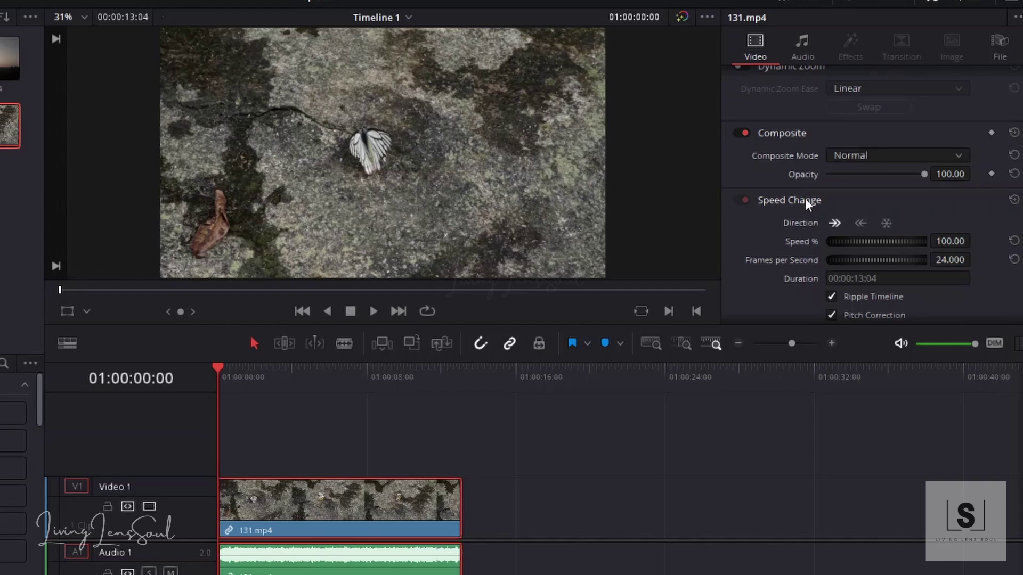
scroll(829, 241, "down", 2)
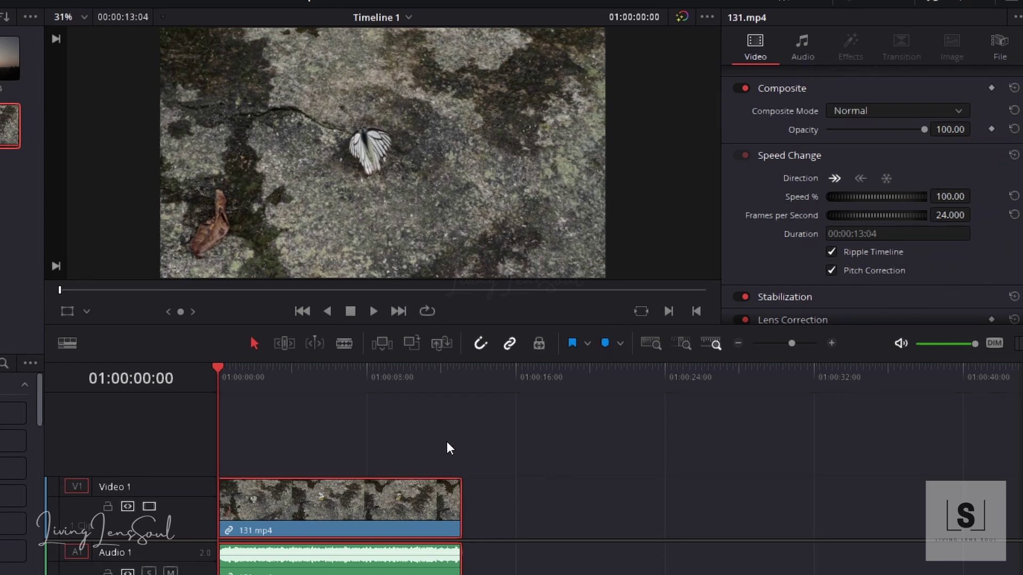
Show the retime controls on the 131.mp4 clip, look at its Change Speed presets and slow it by stretching its end outward.
right_click(302, 511)
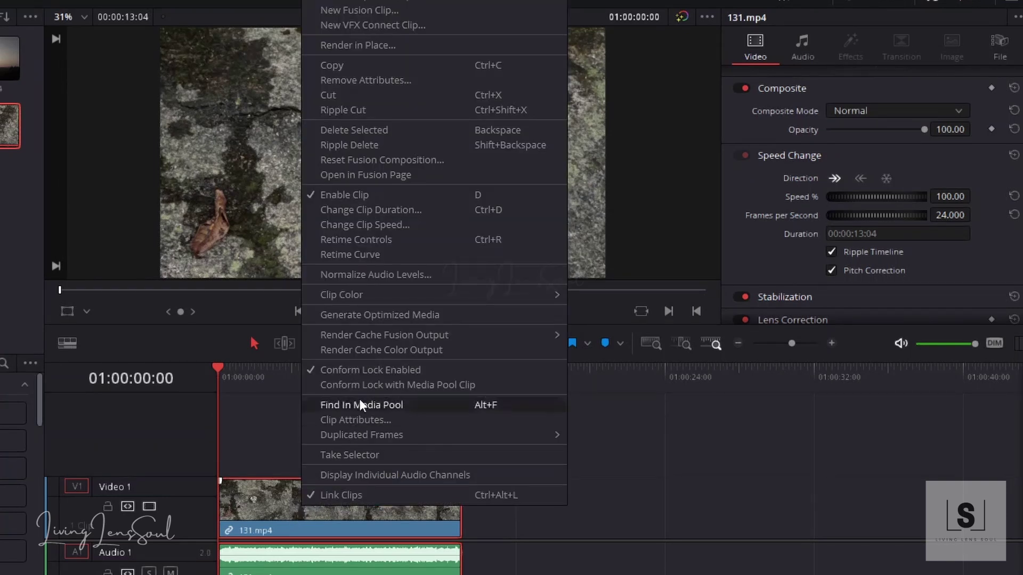
left_click(391, 239)
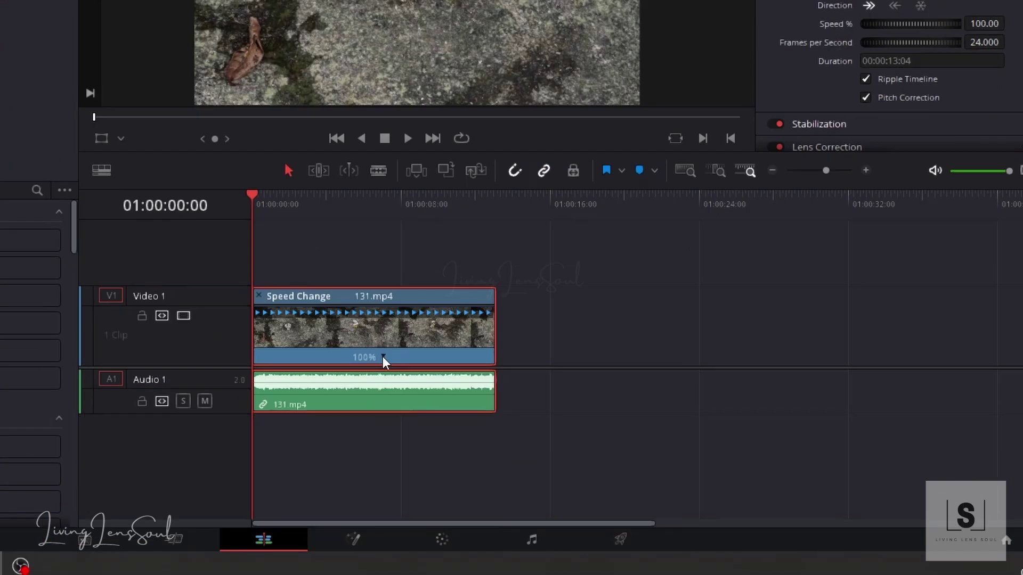
left_click(349, 528)
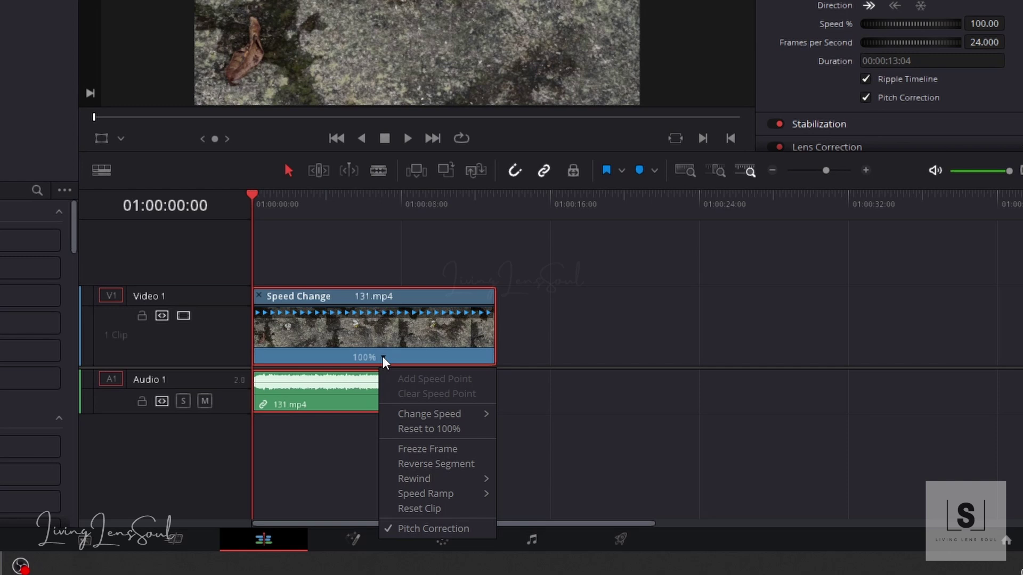
mouse_move(429, 414)
mouse_move(480, 412)
left_click(515, 419)
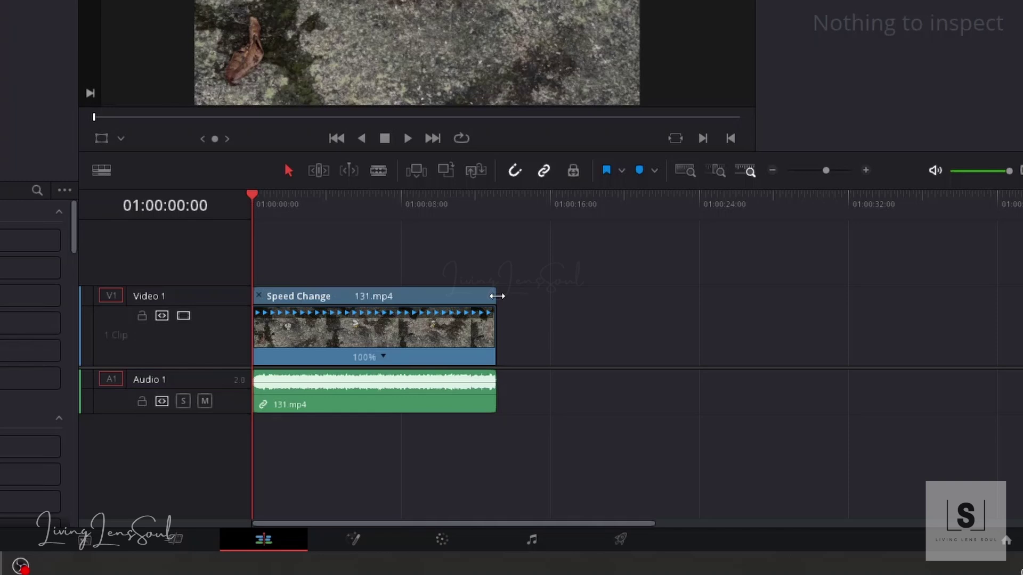
left_click_drag(497, 297, 720, 574)
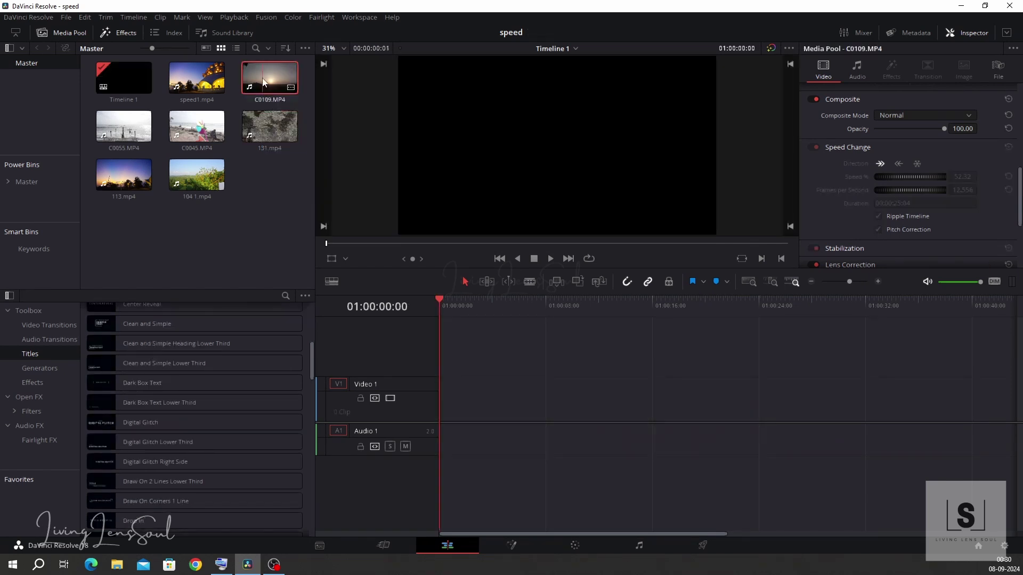
Place C0109.MP4 at the start of the empty timeline and show its file details.
left_click_drag(264, 83, 443, 422)
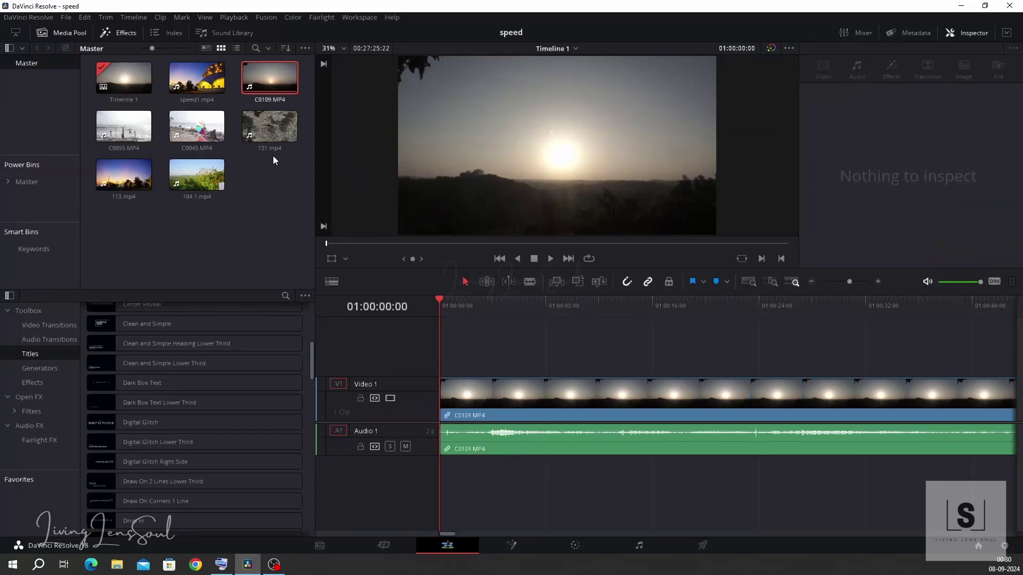
left_click(628, 397)
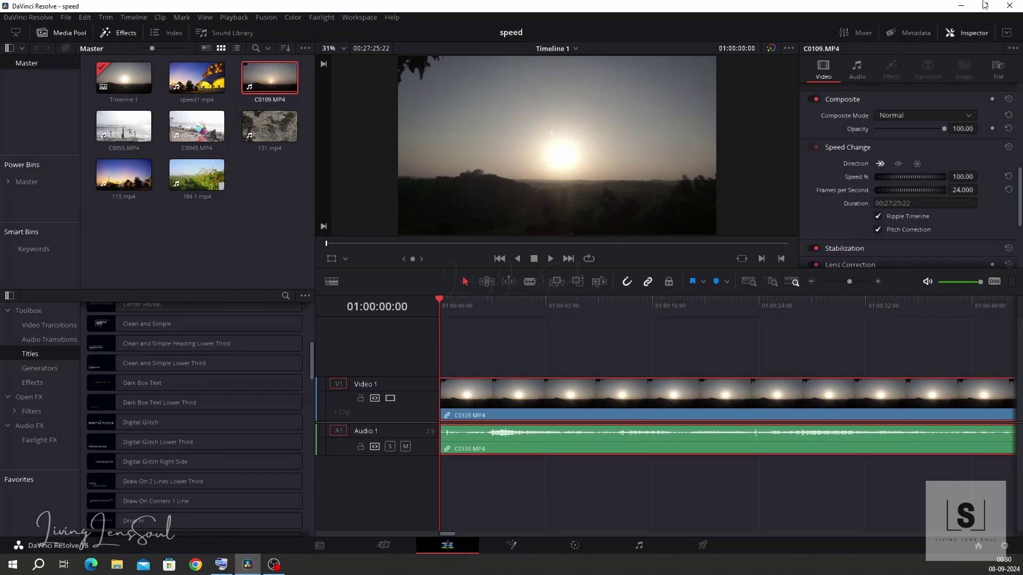
left_click(997, 68)
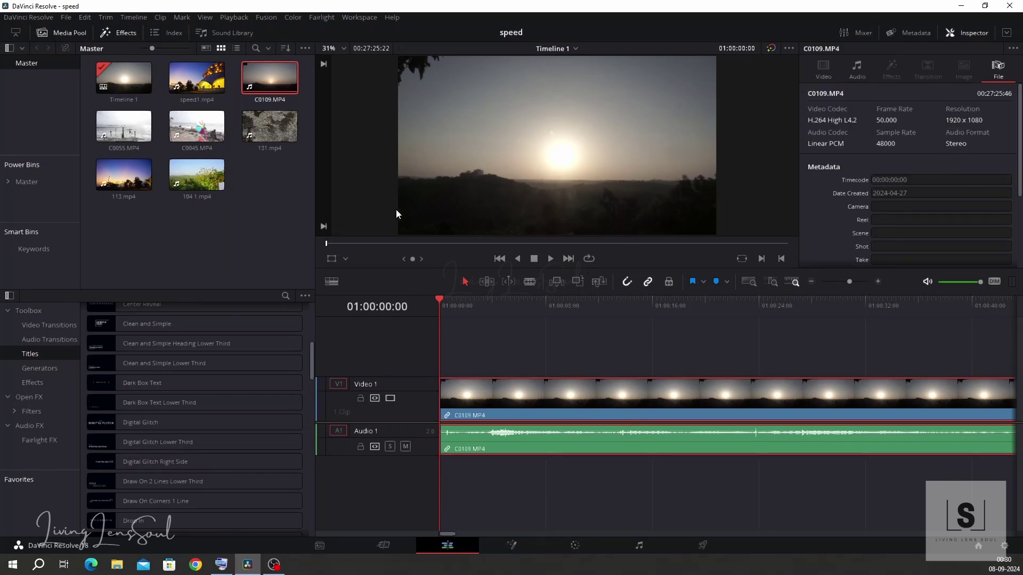
scroll(352, 229, "up", 1)
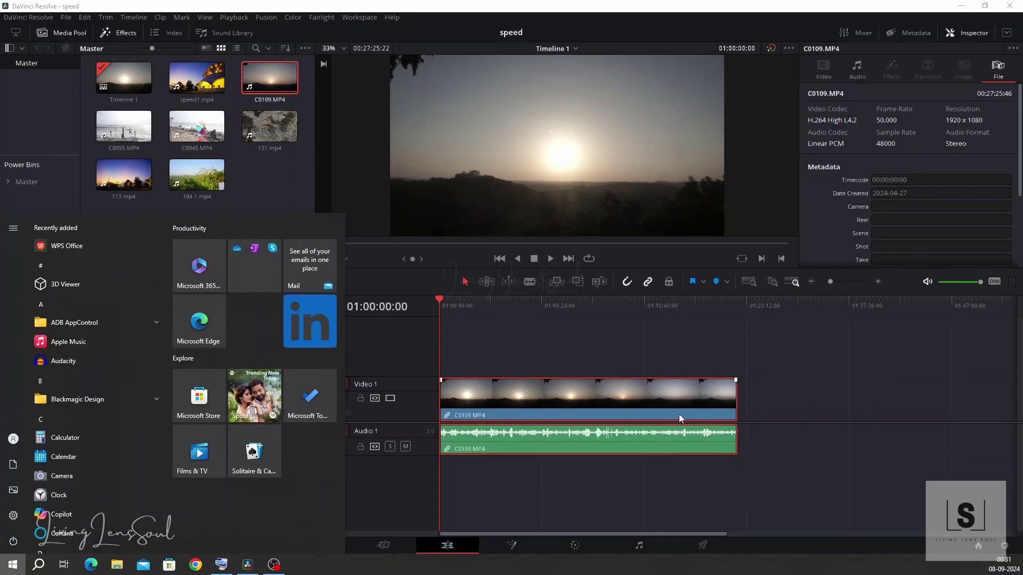
Speed up the C0109.MP4 timeline clip to 842% with Change Clip Speed.
left_click(763, 399)
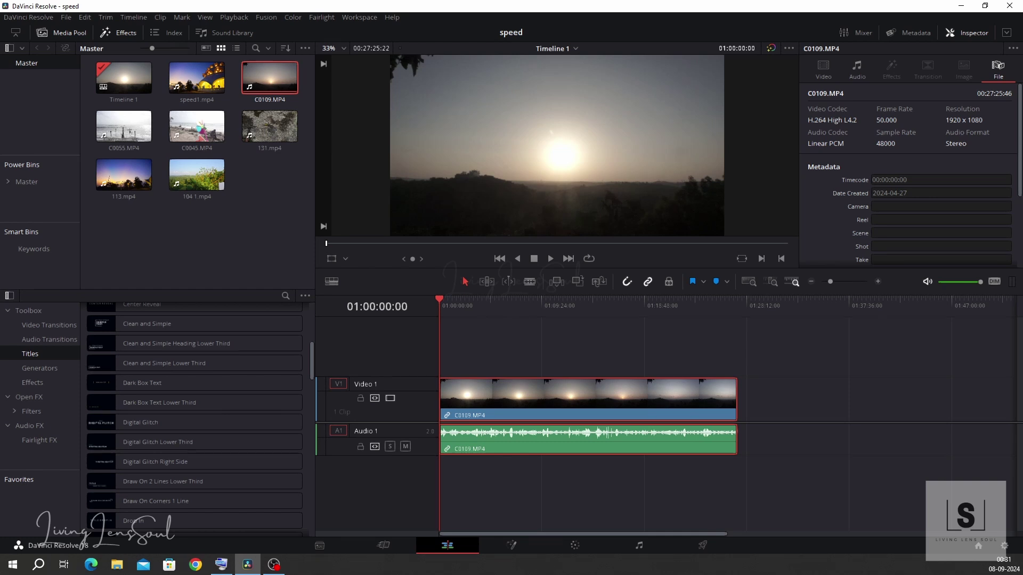
key("r")
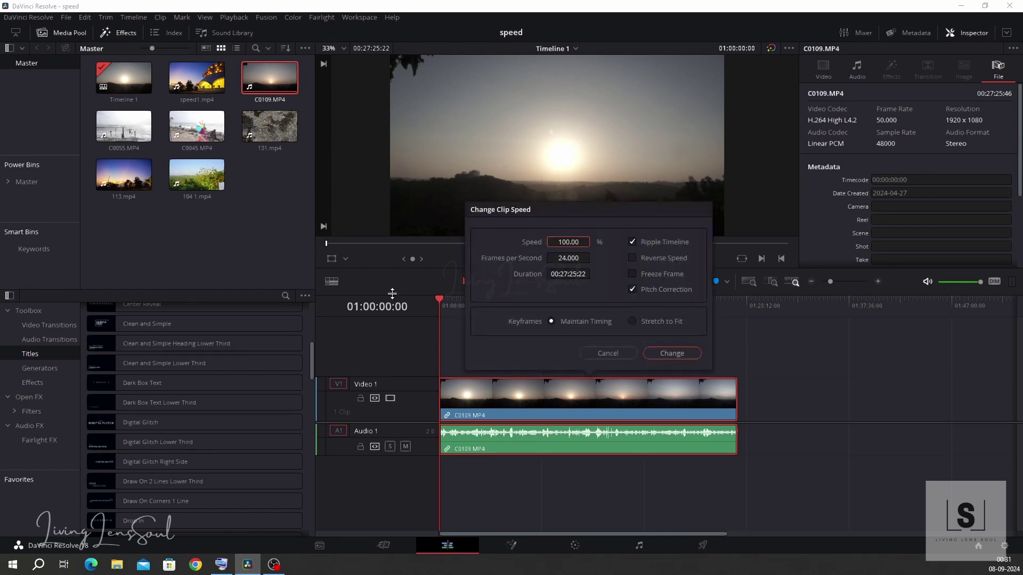
double_click(566, 242)
left_click(567, 242)
key("Tab")
left_click_drag(566, 241, 593, 241)
left_click(592, 241)
left_click(658, 354)
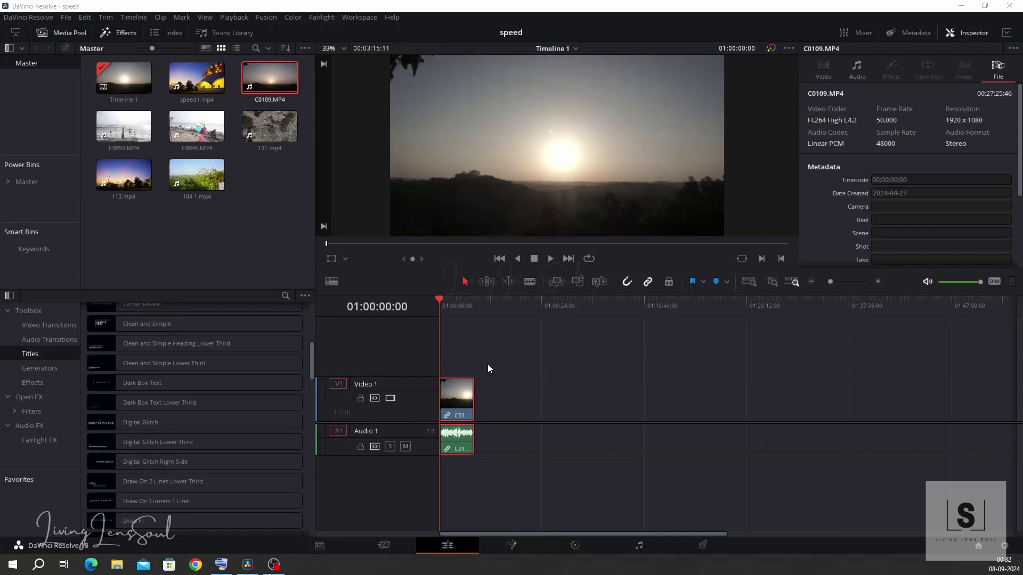
Preview the sped-up C0109.MP4 clip on the timeline and show its Speed Change settings.
left_click_drag(438, 300, 499, 335)
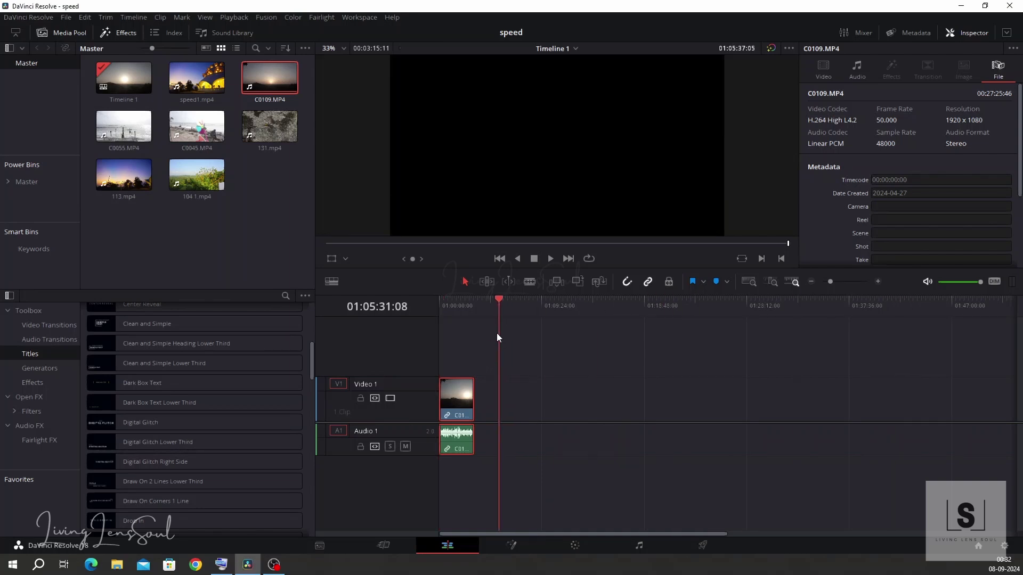
key("space")
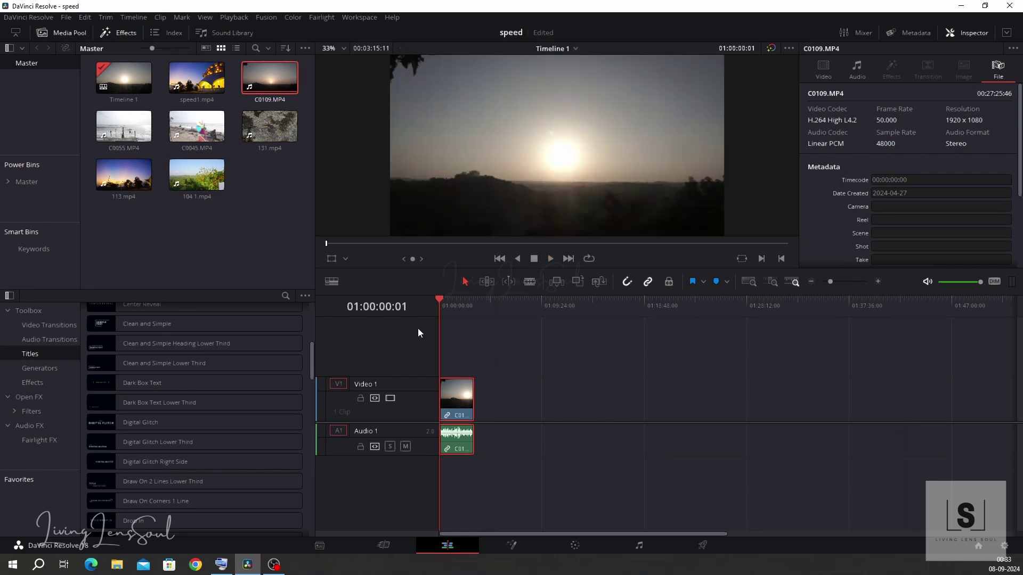
right_click(455, 401)
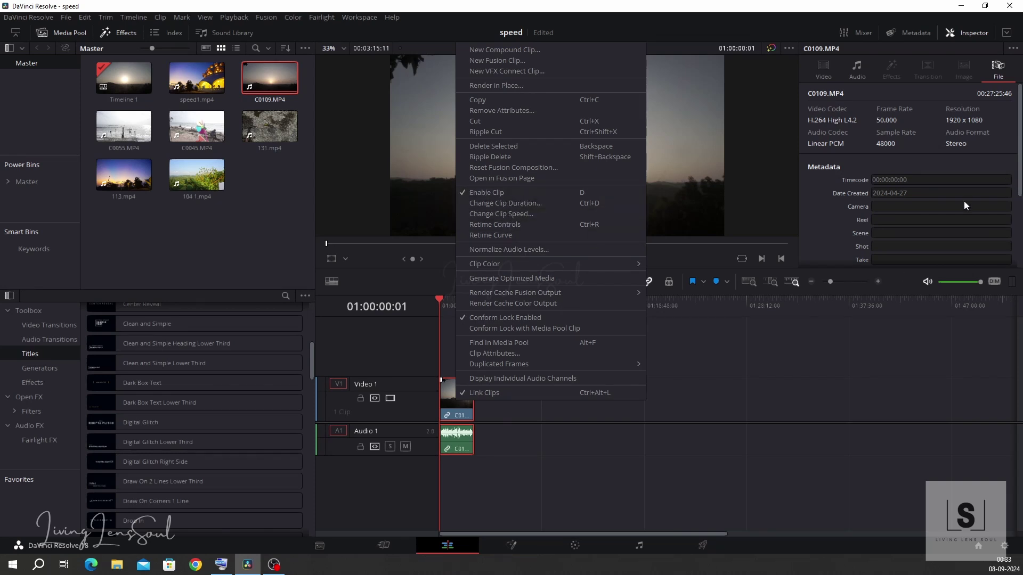
left_click(817, 78)
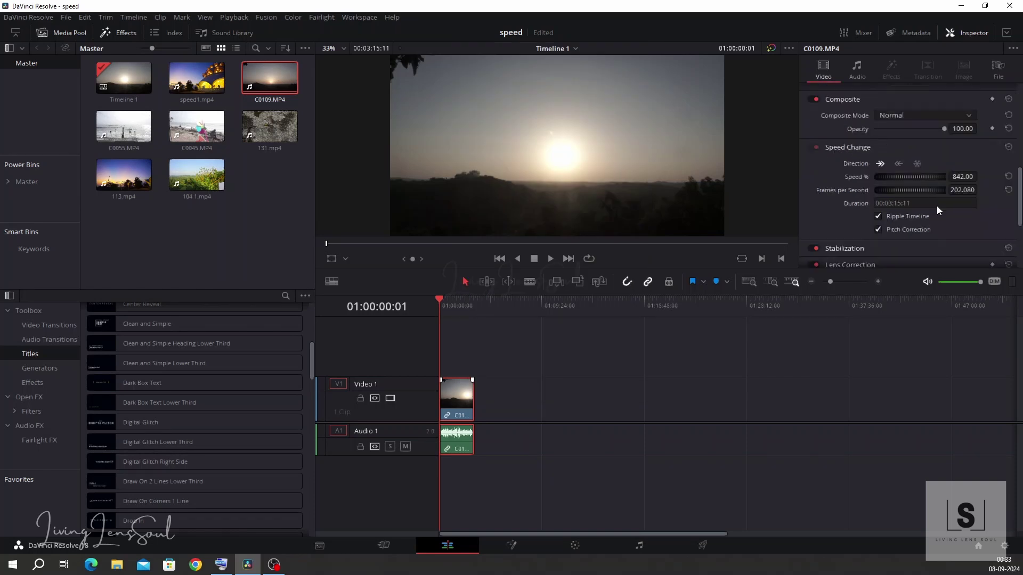